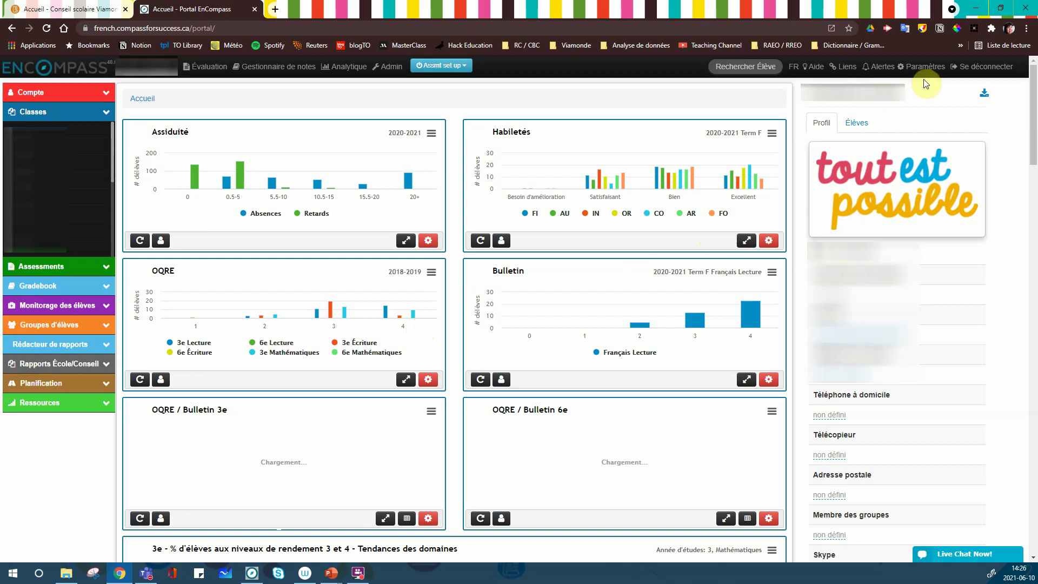
Open the dashboard chart settings and save the default chart configuration.
click(918, 65)
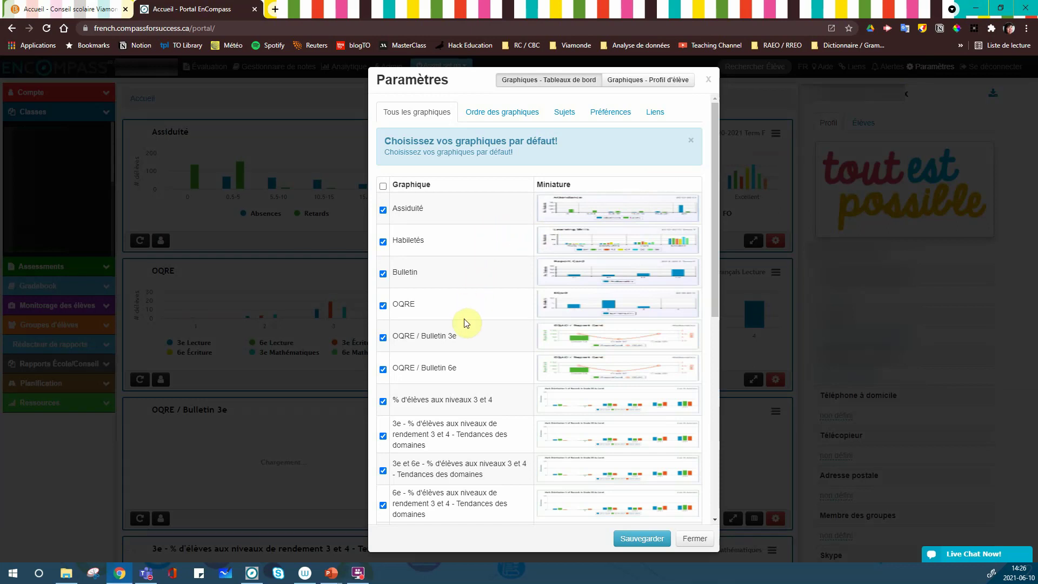
click(646, 541)
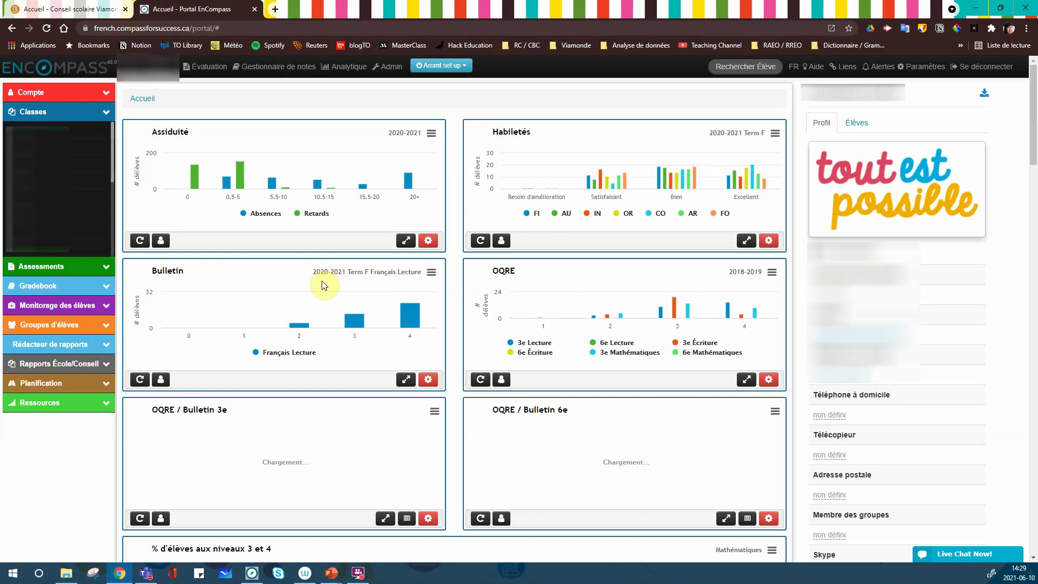
Set the Bulletin chart's school year to 2020-2021 Term I.
click(429, 380)
scroll(428, 449, down, 1)
scroll(362, 495, down, 3)
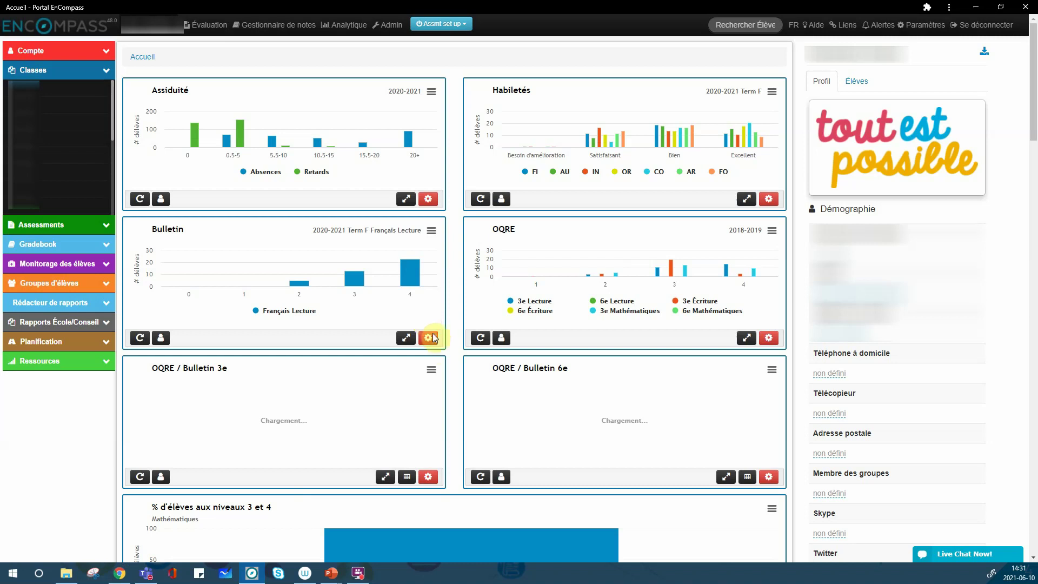
click(428, 337)
click(423, 393)
click(398, 418)
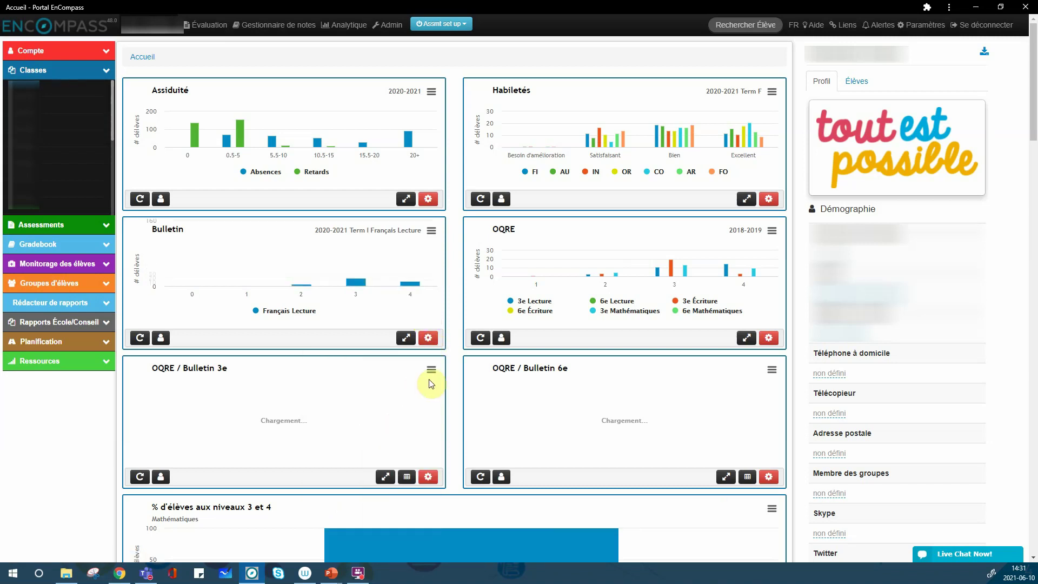
Filter the Bulletin chart to class 3A.
click(428, 338)
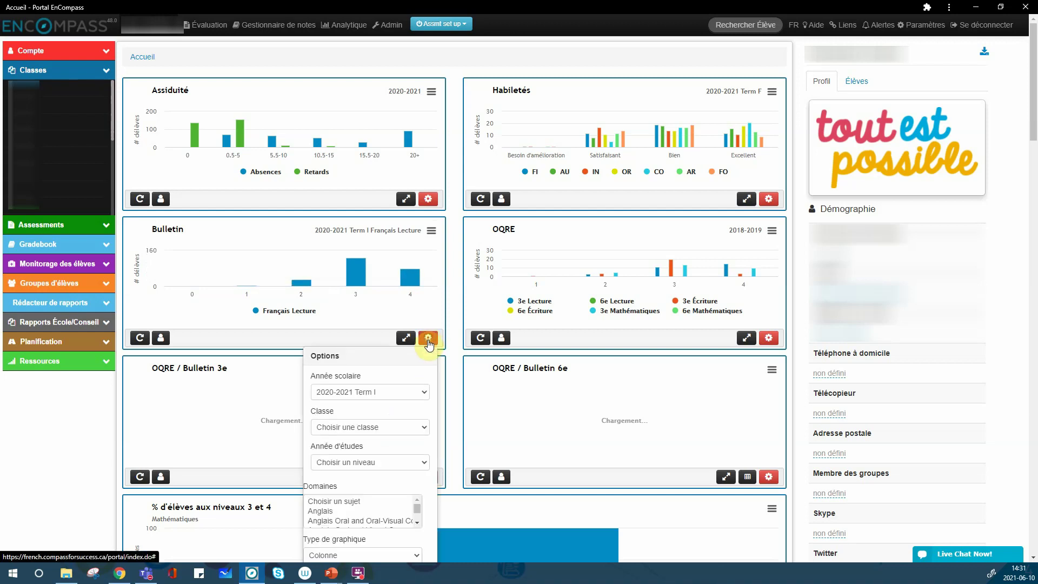
click(420, 428)
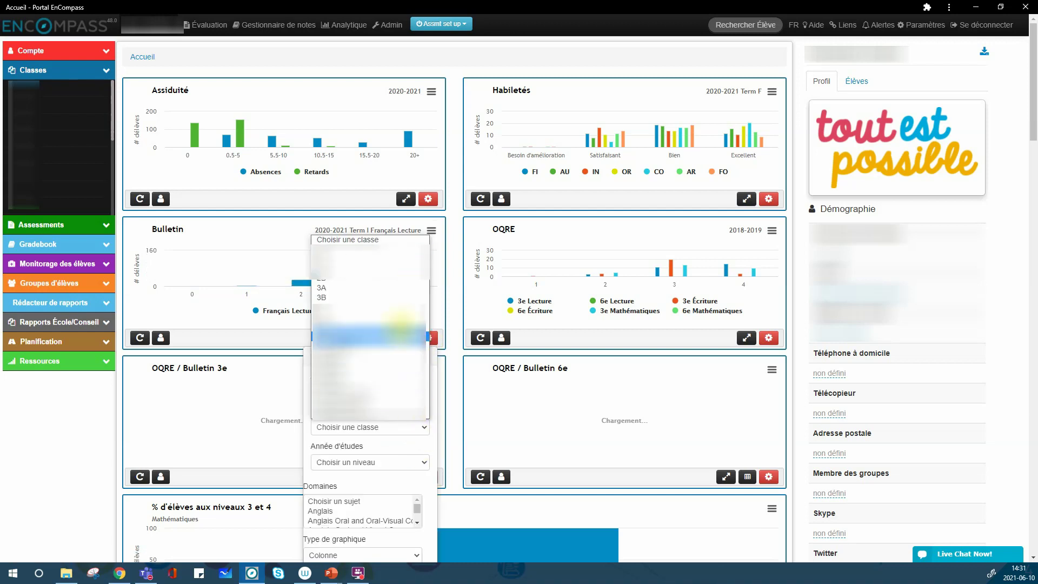
click(388, 291)
Set the Bulletin chart's domain to Mathématiques and apply the options.
click(428, 338)
scroll(366, 504, down, 3)
scroll(365, 504, down, 2)
click(365, 500)
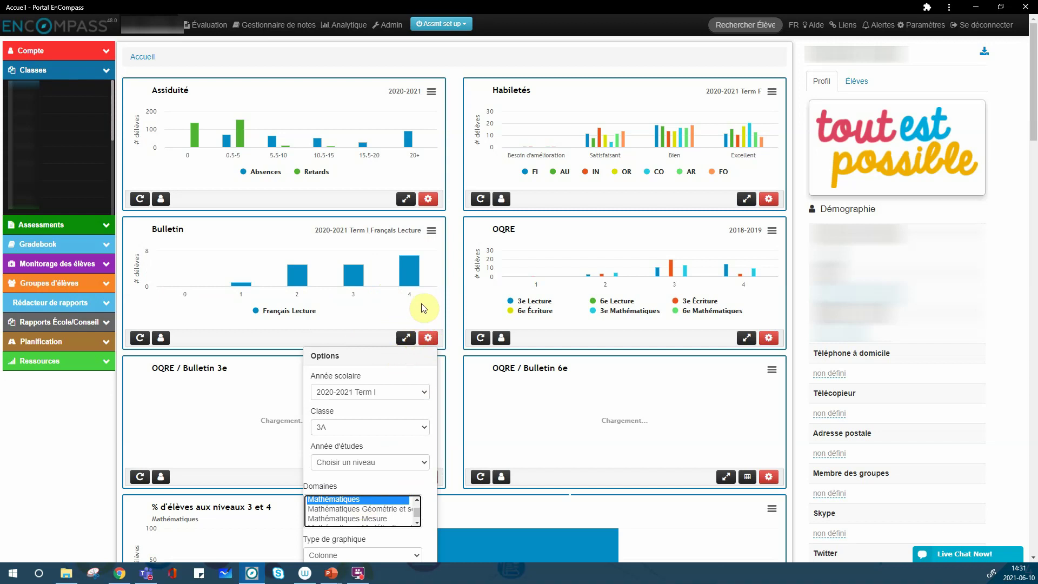
click(450, 305)
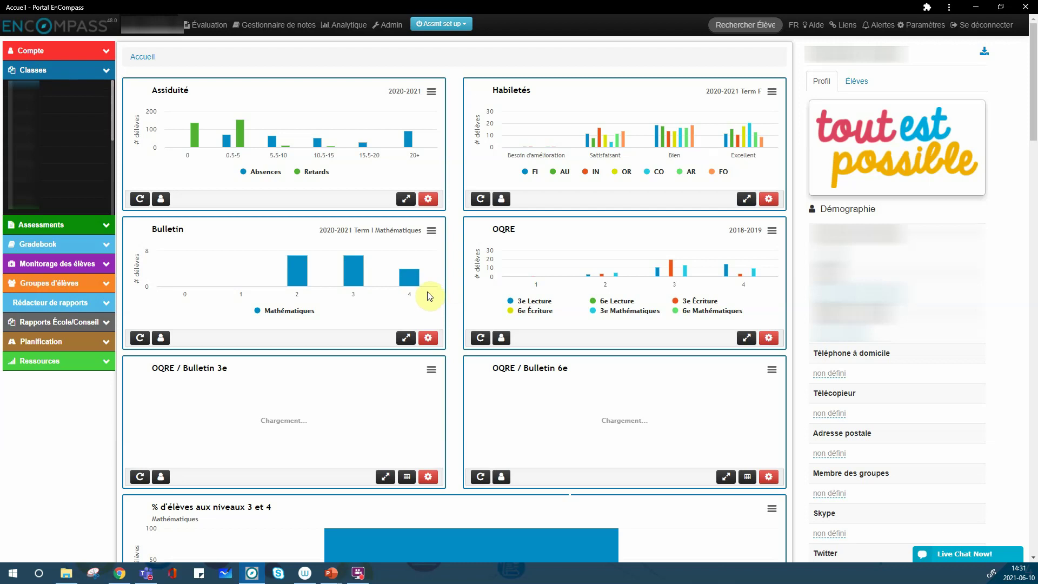
Enlarge the Bulletin chart, download it as a PDF document and close the enlarged view.
click(406, 339)
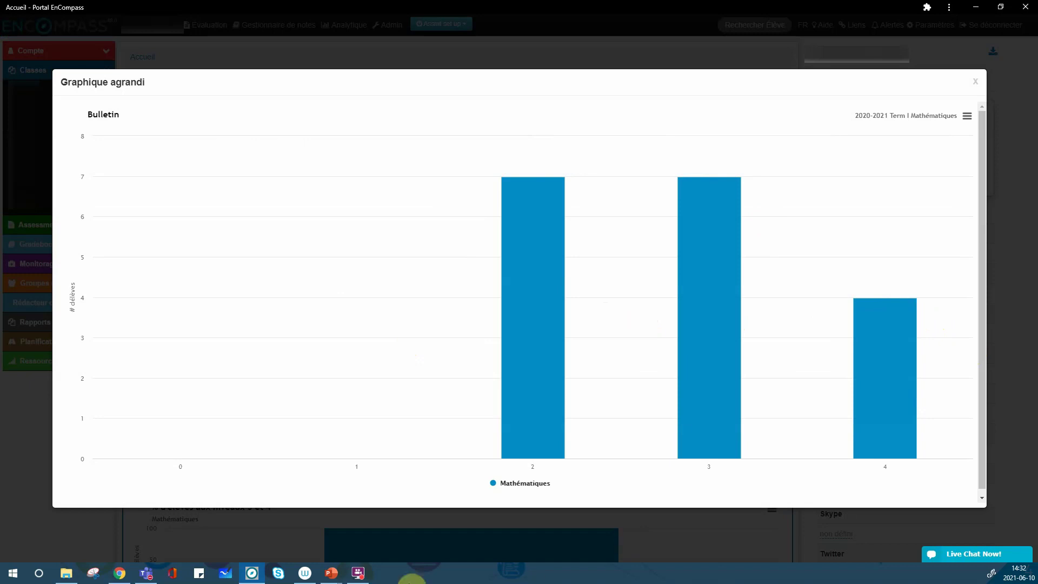
click(93, 572)
click(62, 185)
drag(52, 71, 978, 500)
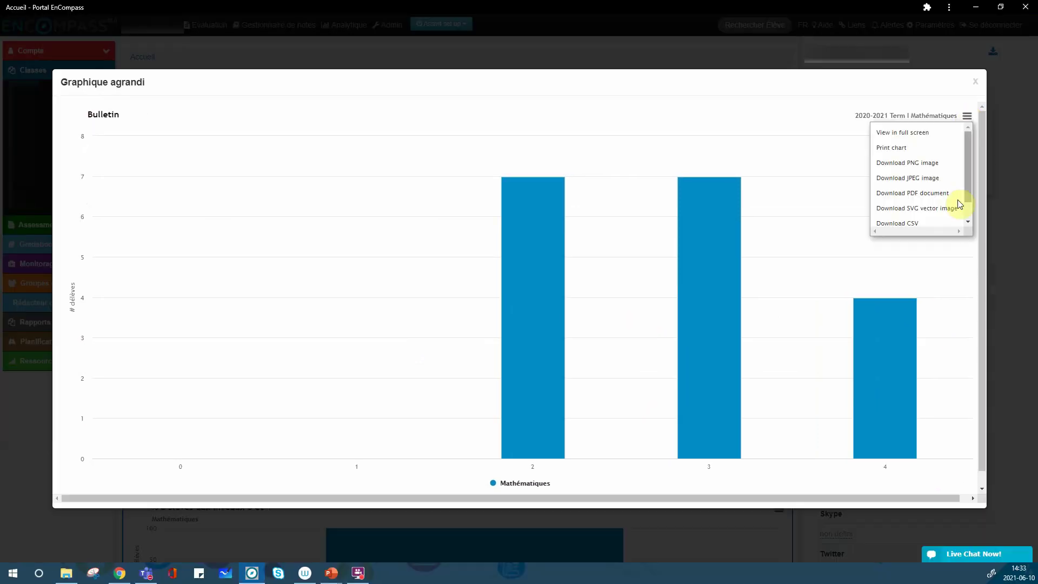
click(919, 195)
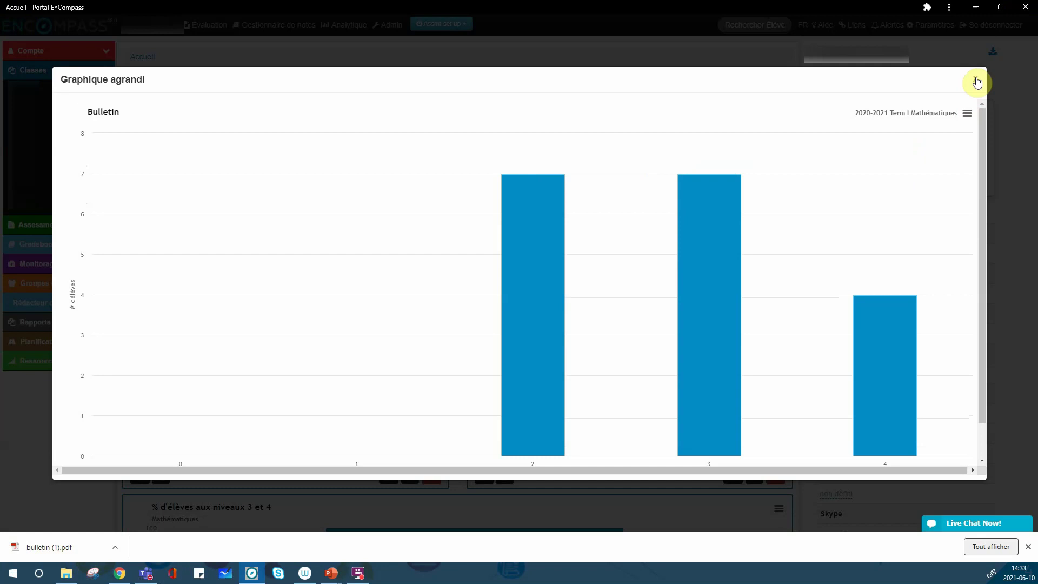
click(977, 82)
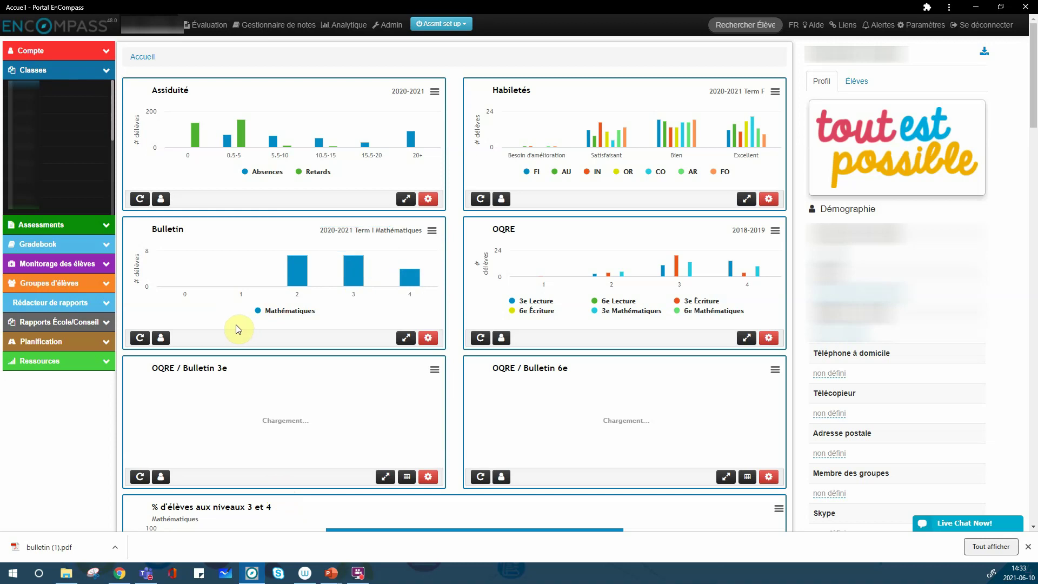
View the student list behind the Bulletin chart, sorted by Note in descending order, and close it.
click(160, 339)
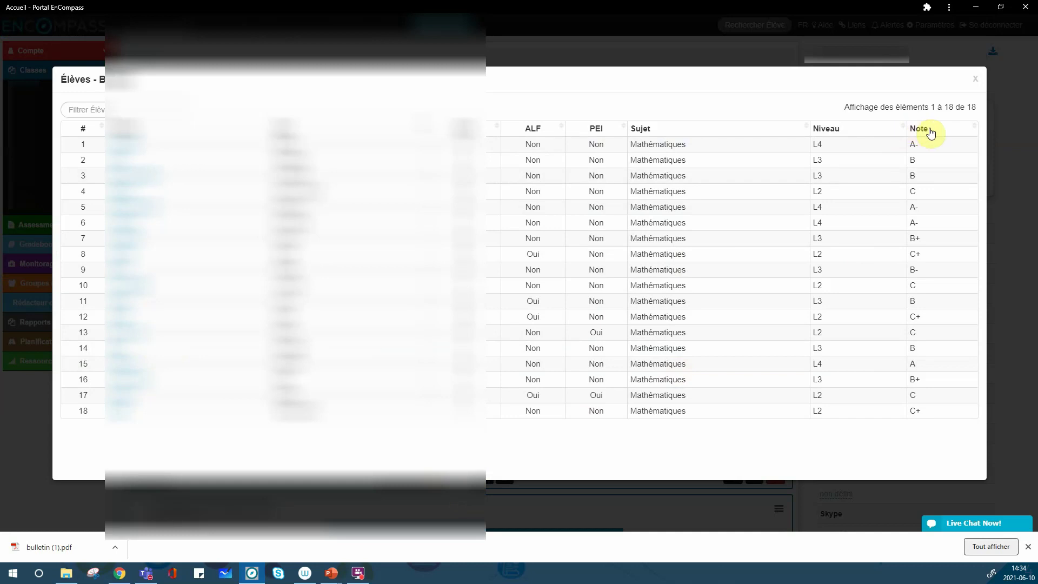
click(930, 133)
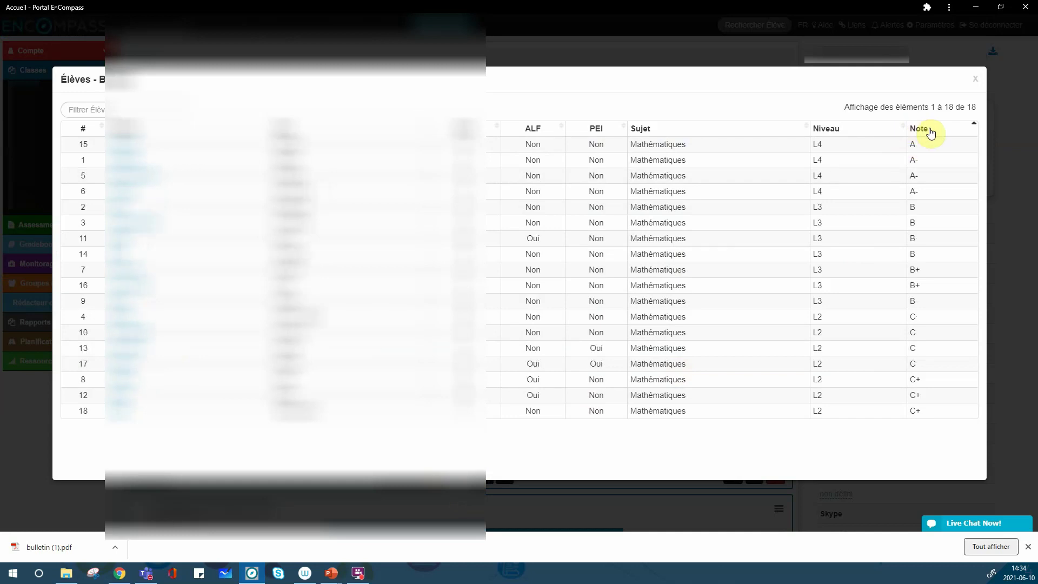
click(930, 132)
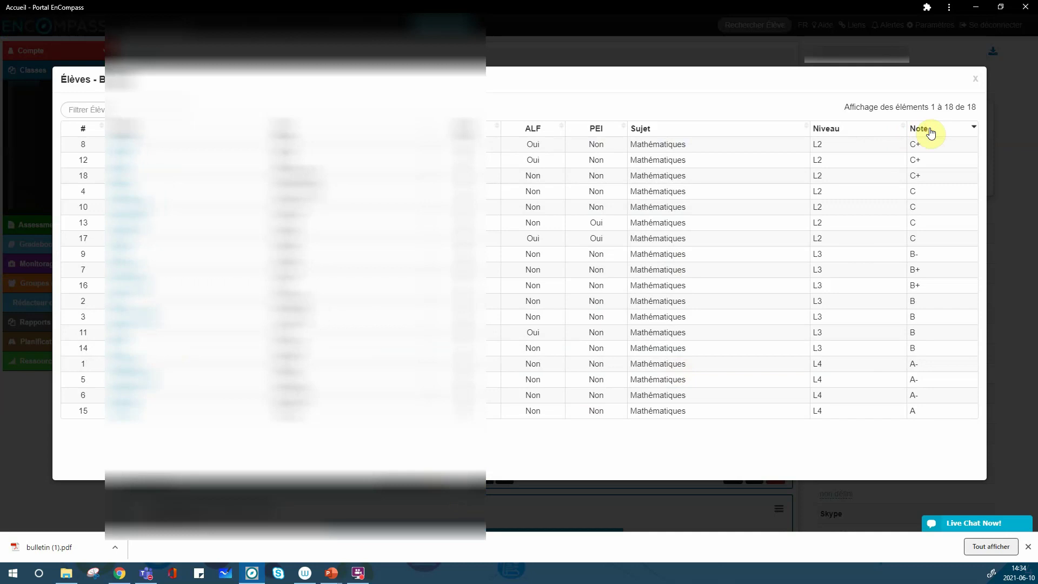
click(975, 78)
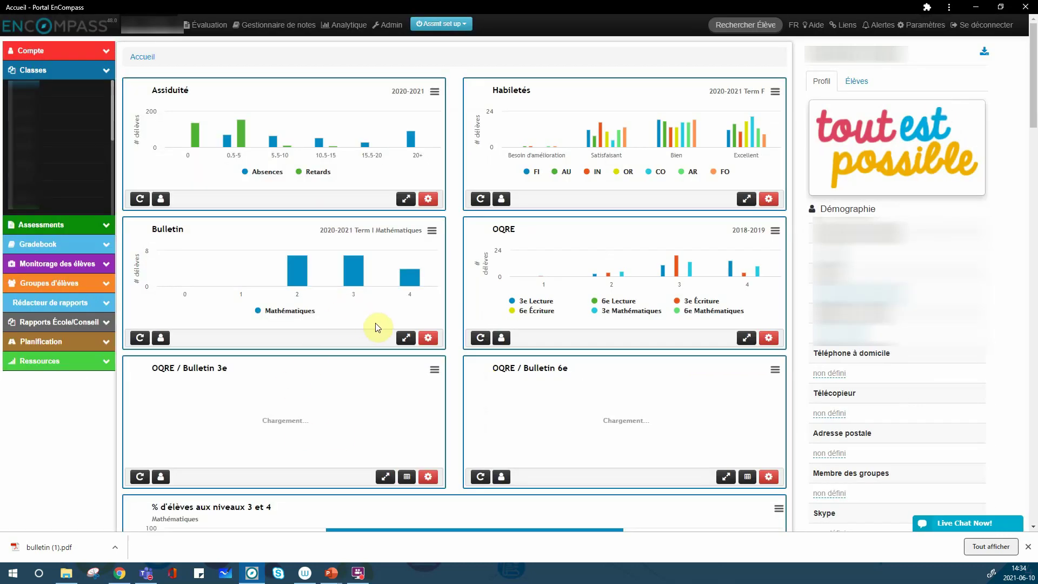
Change the Bulletin chart's class filter to 3B.
click(428, 338)
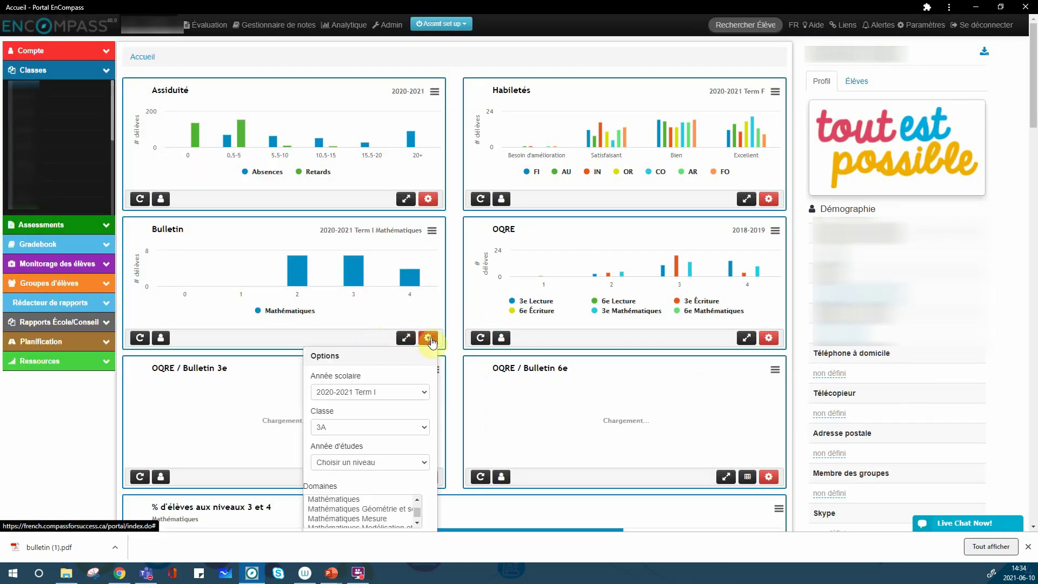
click(426, 430)
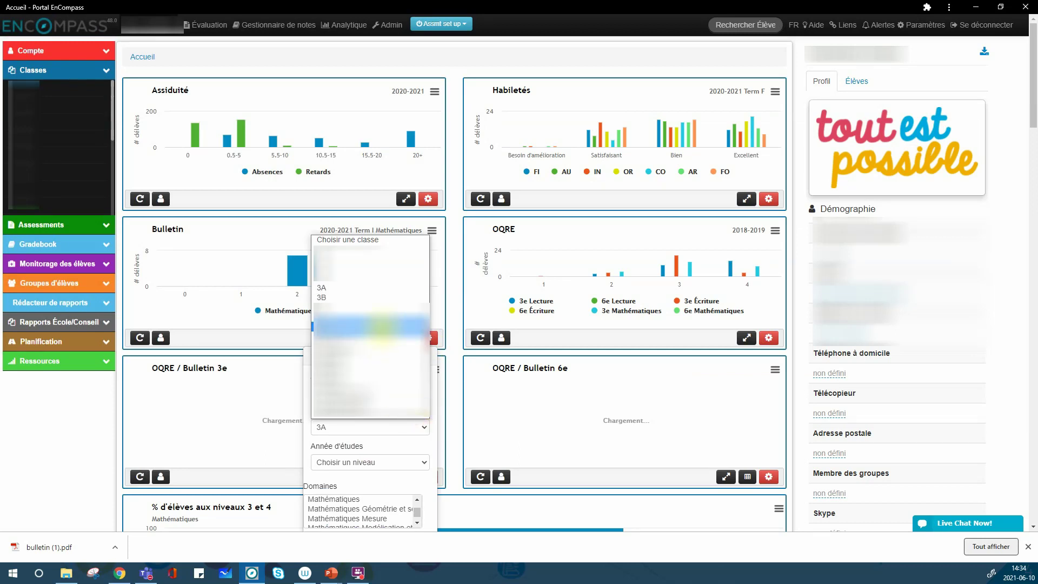
click(387, 298)
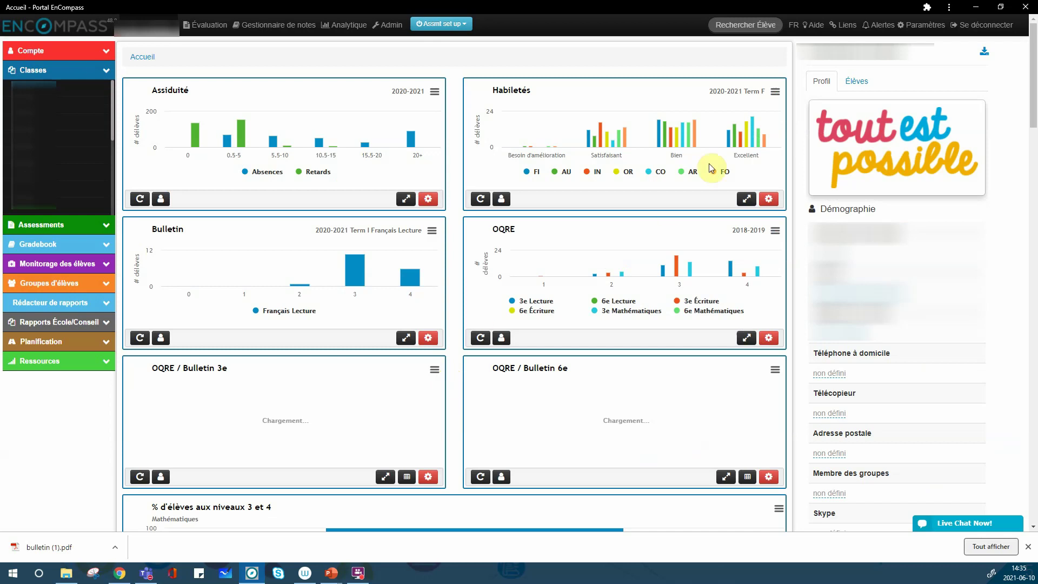
Review the Habiletés chart's school year option and refresh the chart.
click(776, 208)
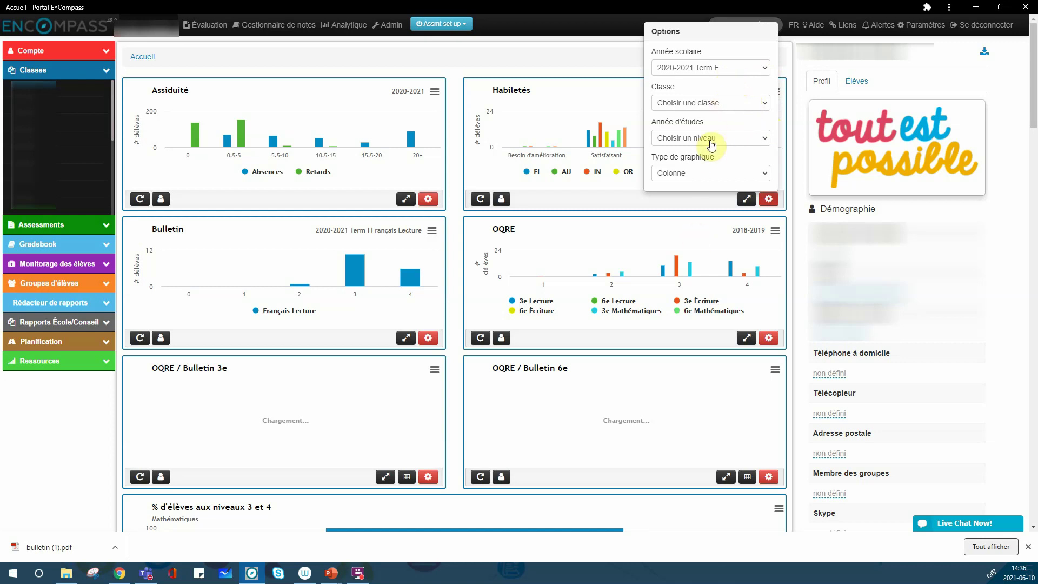
click(733, 78)
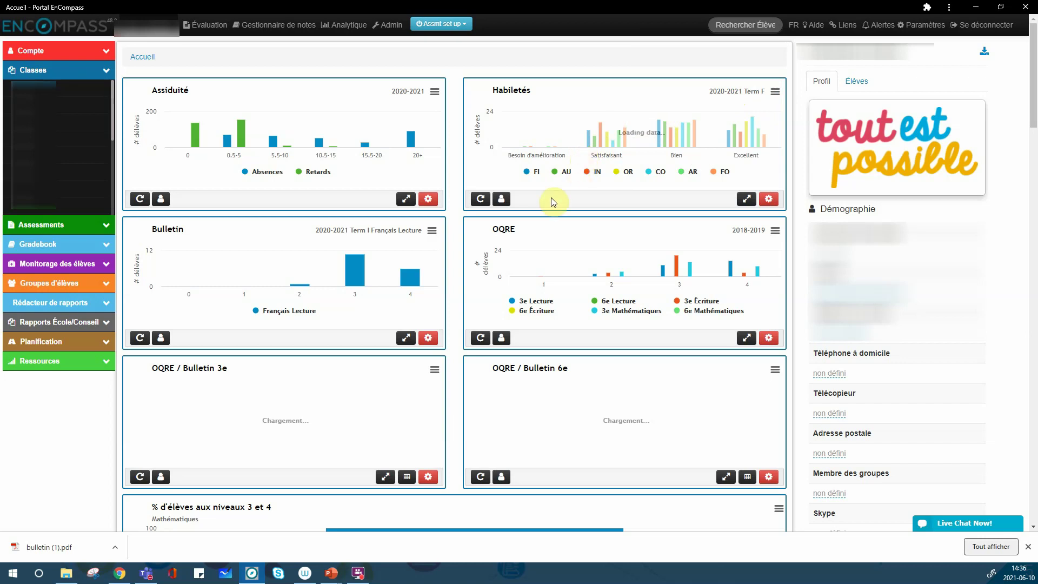
click(481, 200)
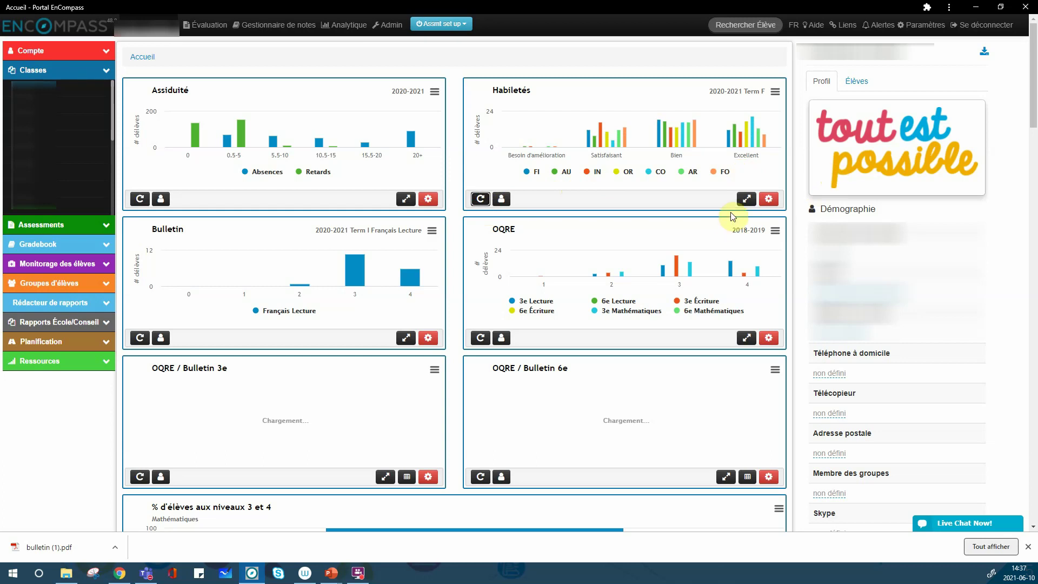
Enlarge the Habiletés chart and temporarily hide the FO, AR, CO and OR series, restoring all four.
click(745, 197)
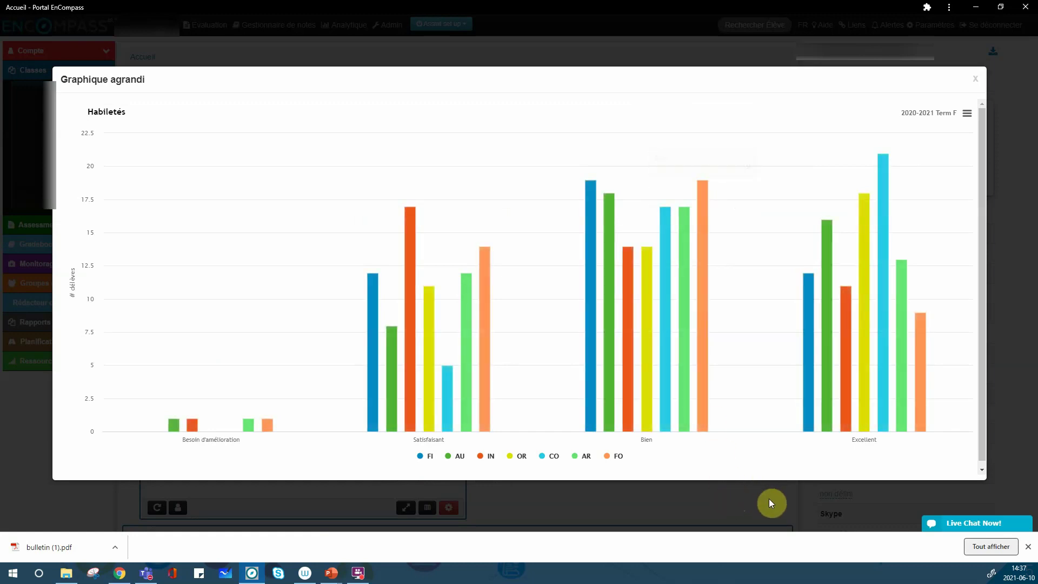
click(607, 455)
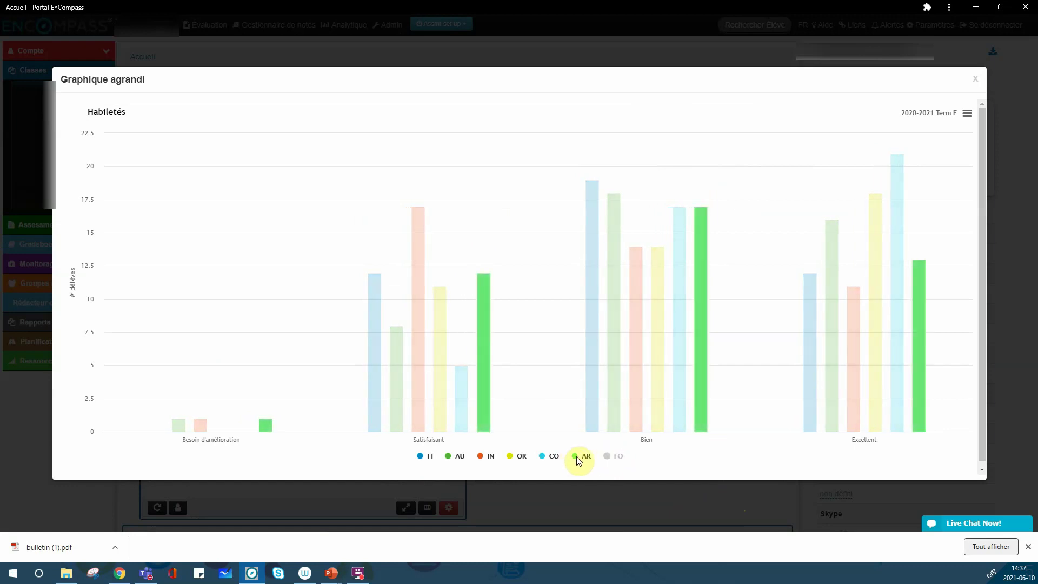
click(579, 457)
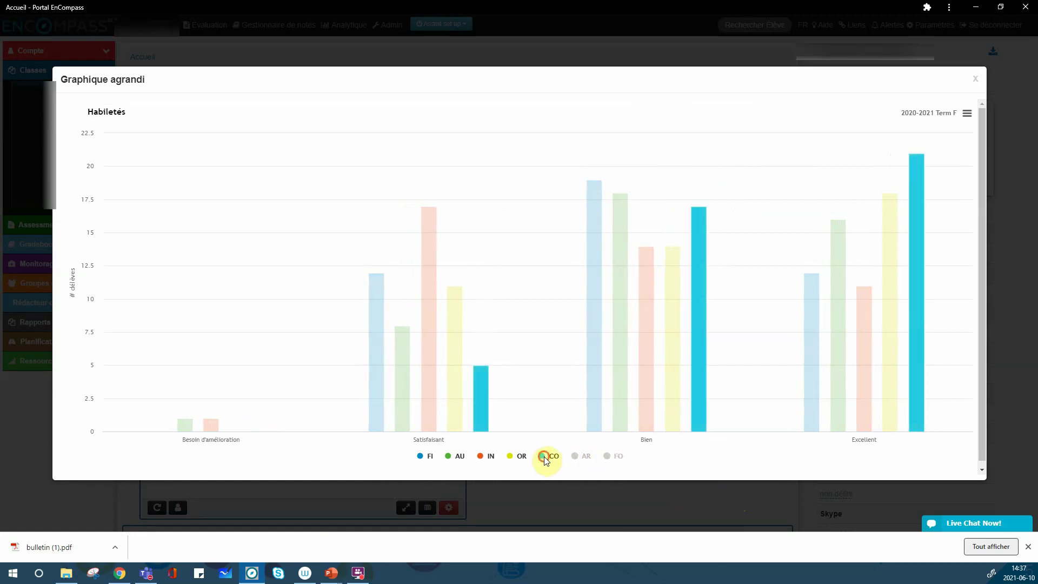
click(544, 456)
click(511, 457)
click(541, 456)
click(510, 456)
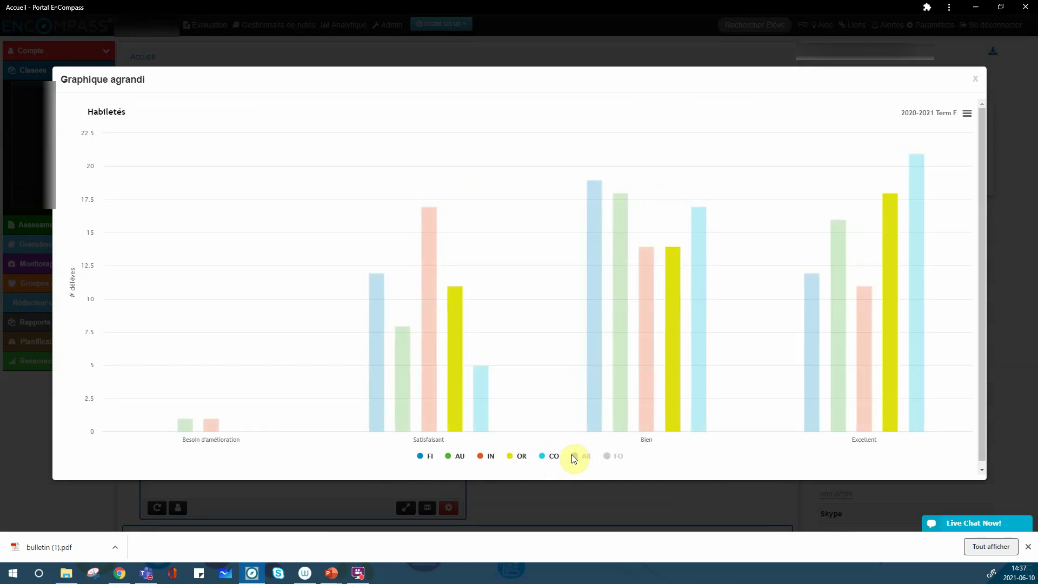
click(578, 455)
click(607, 455)
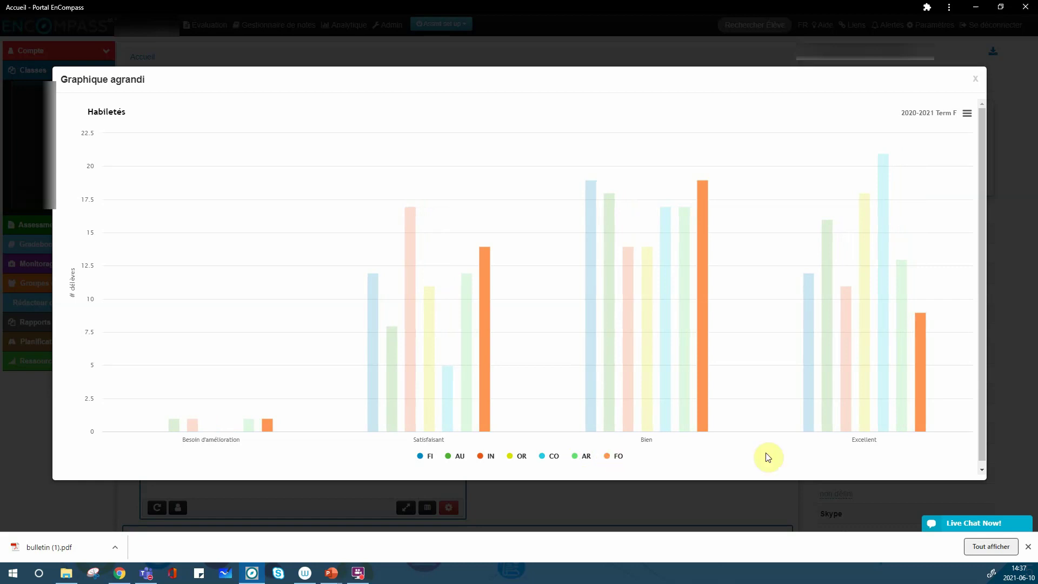
Inspect the student counts of individual bars in the Bien category of the Habiletés chart and close the enlarged view.
mouse_move(664, 348)
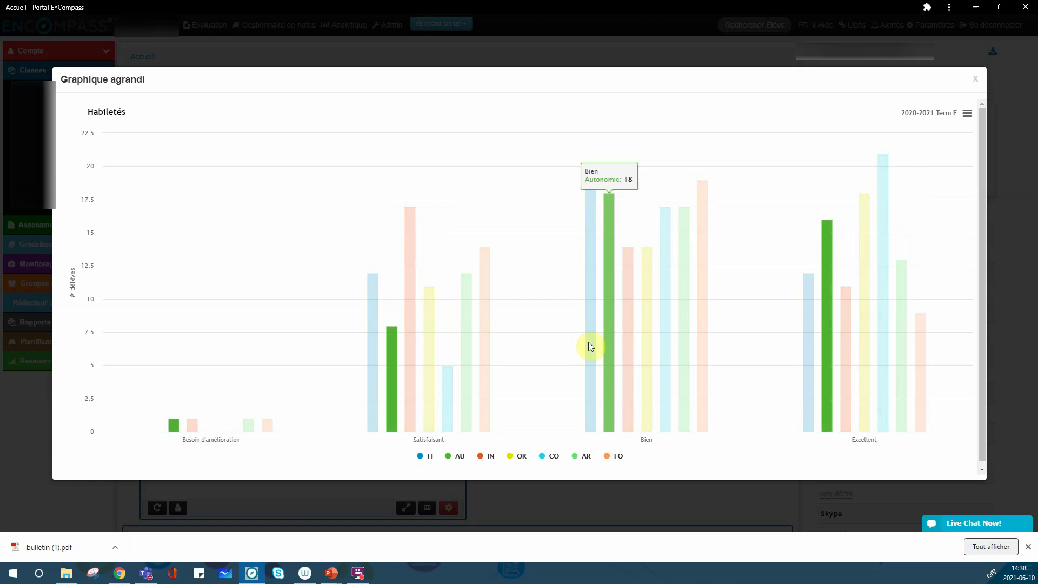
mouse_move(588, 341)
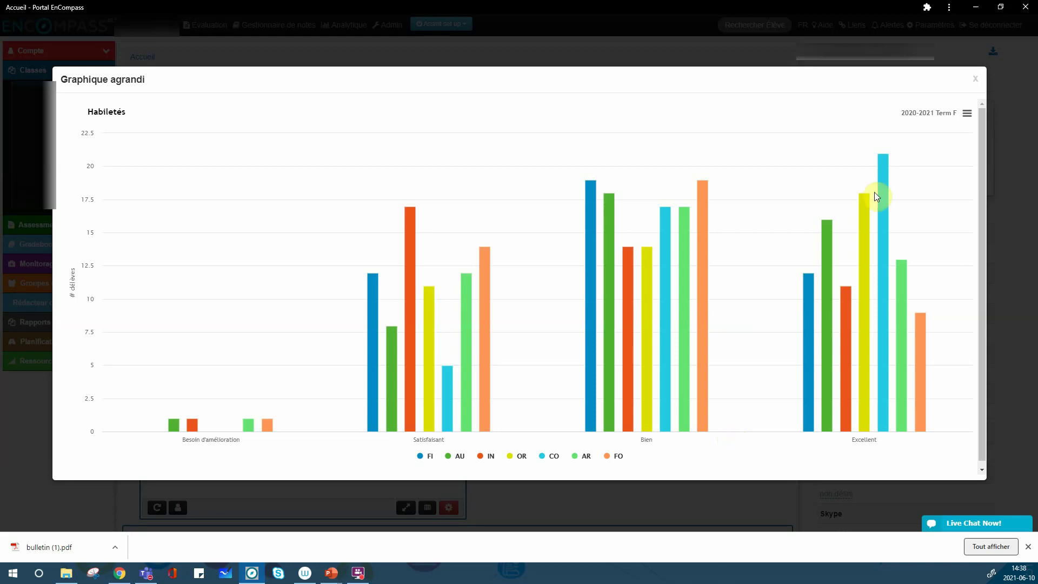
click(975, 79)
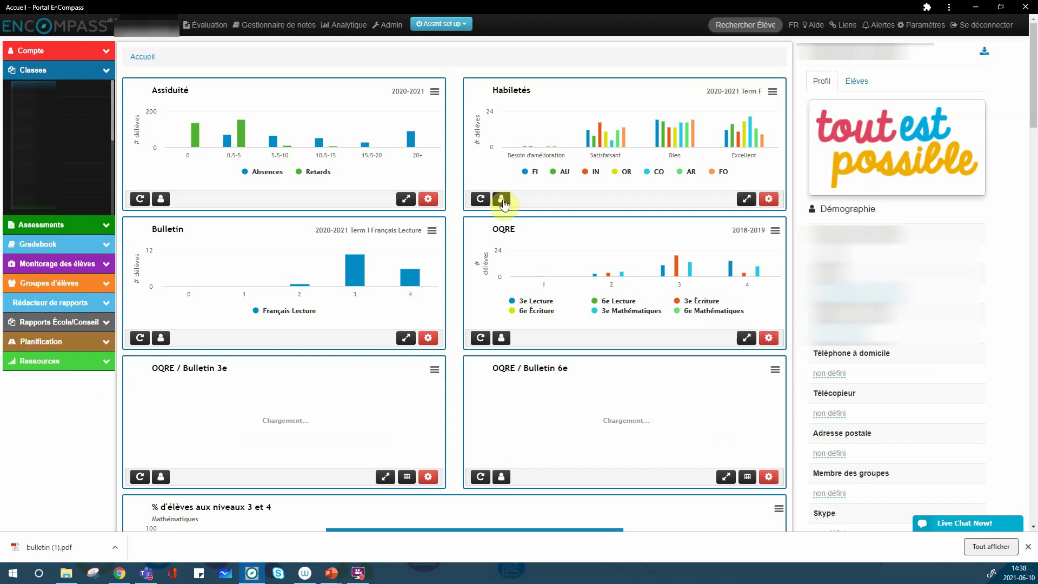
Open the student list behind the Habiletés chart.
click(501, 200)
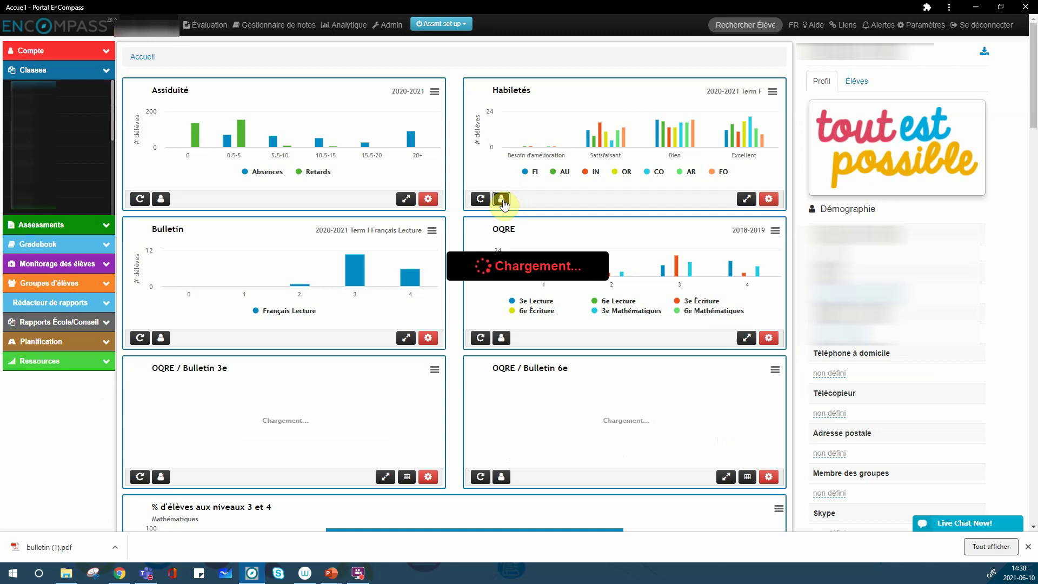